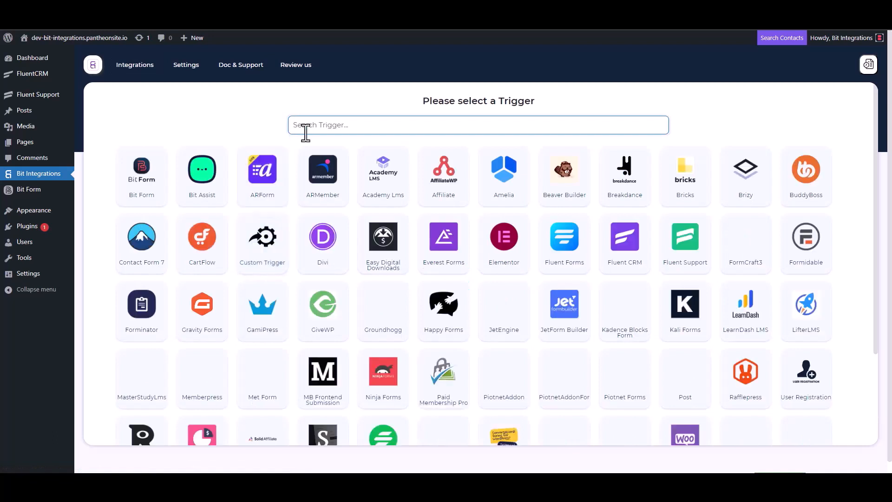
Pick Fluent Support as the trigger, copy its webhook URL, and fetch to await test data
left_click(688, 253)
left_click(635, 223)
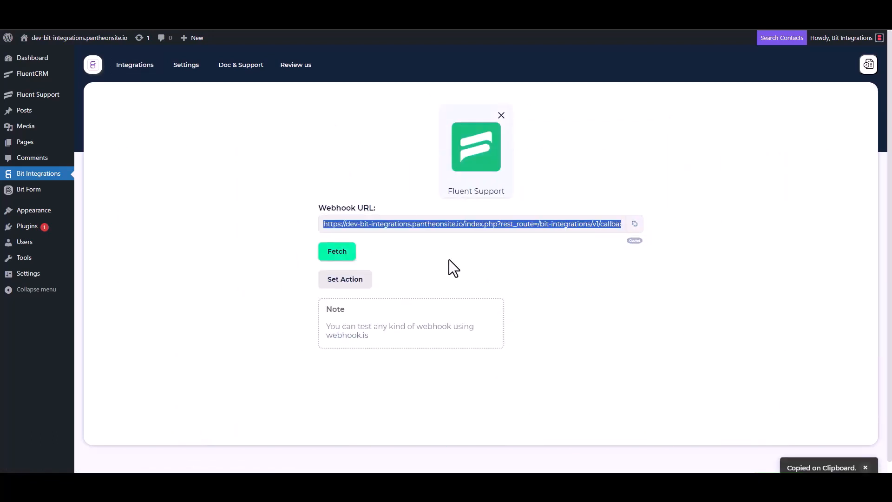
left_click(336, 253)
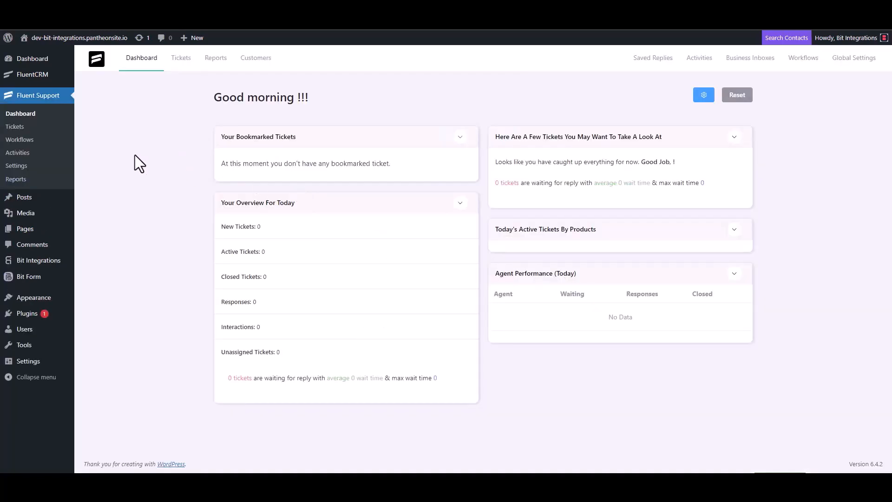
Add a new Automatic workflow named 'Bit Integrations' from the Workflows page
left_click(31, 141)
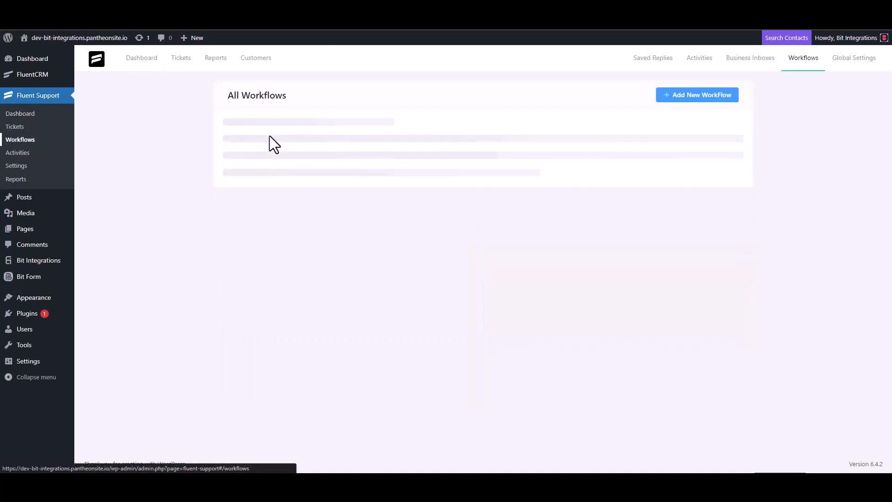
left_click(683, 96)
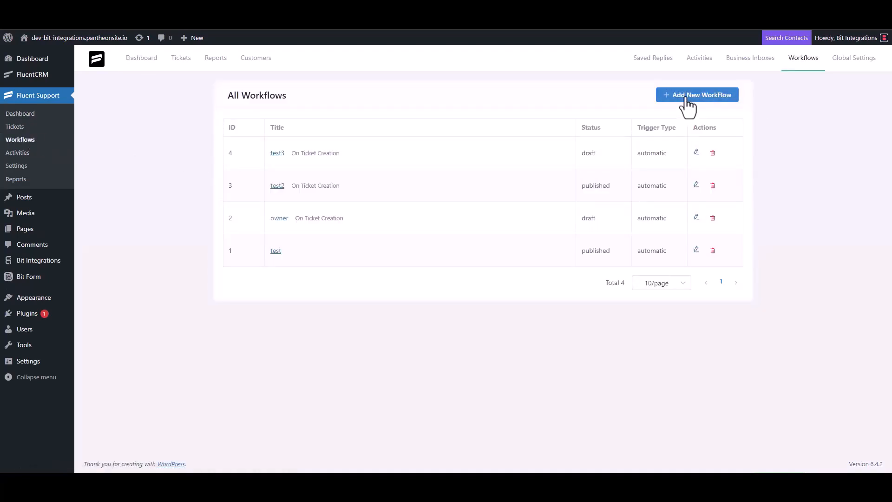
left_click(270, 110)
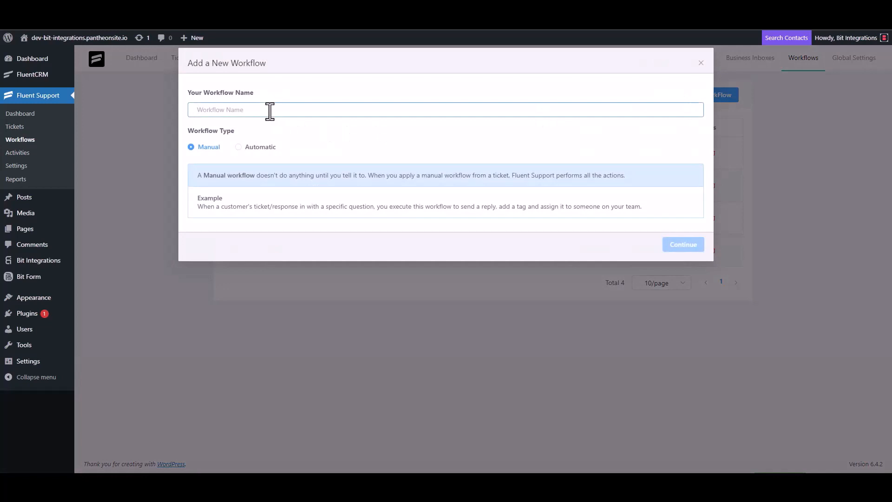
type("Bit")
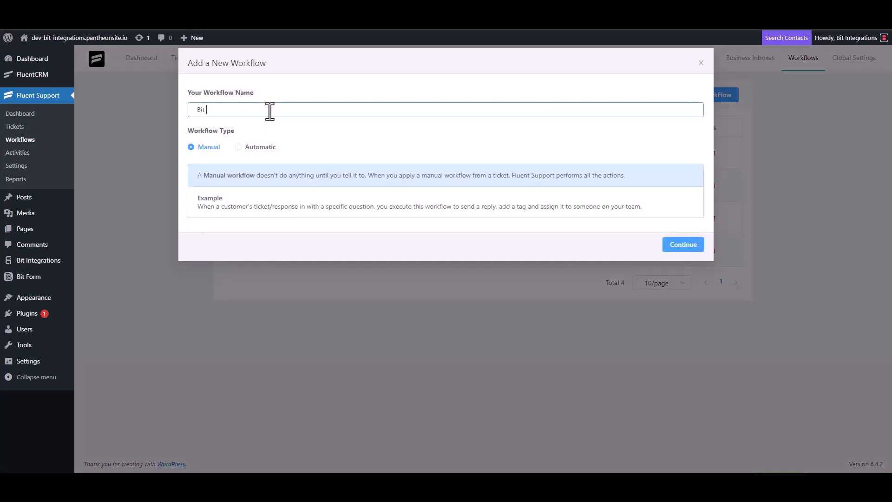
type(" Integrations")
left_click(246, 147)
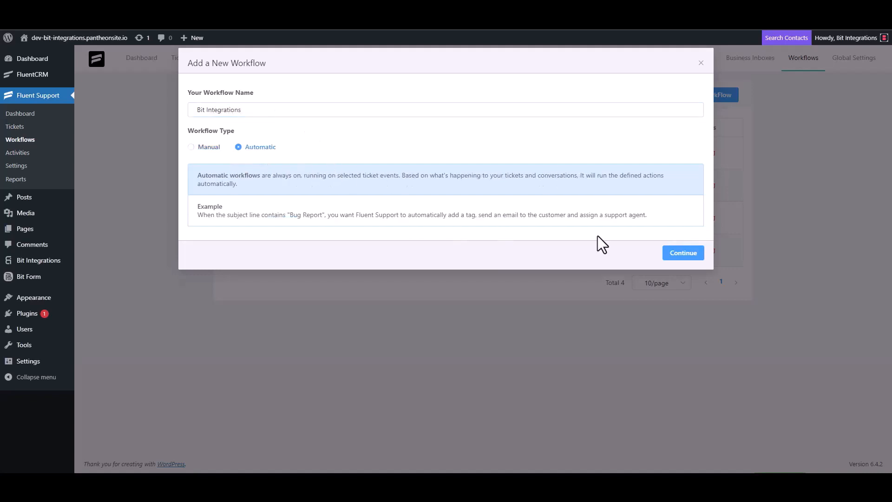
left_click(681, 254)
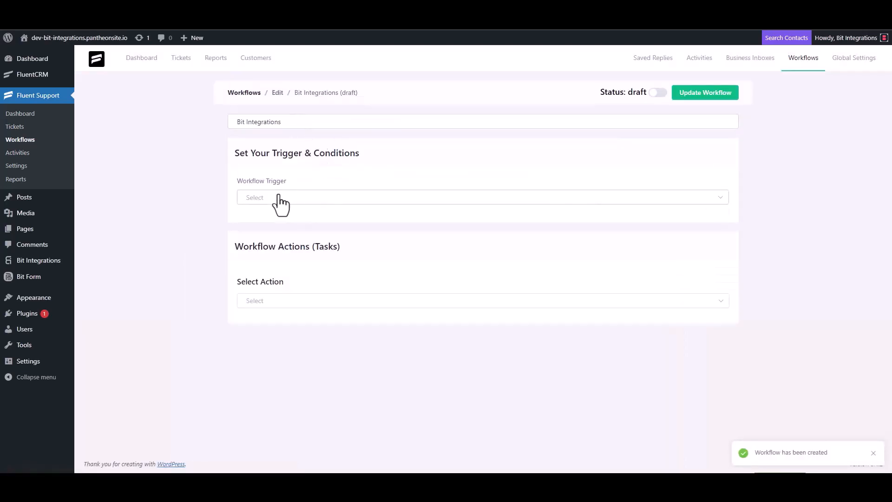
Set the workflow trigger to On Ticket Creation and add a Trigger Outgoing Webhook action
left_click(279, 198)
left_click(274, 224)
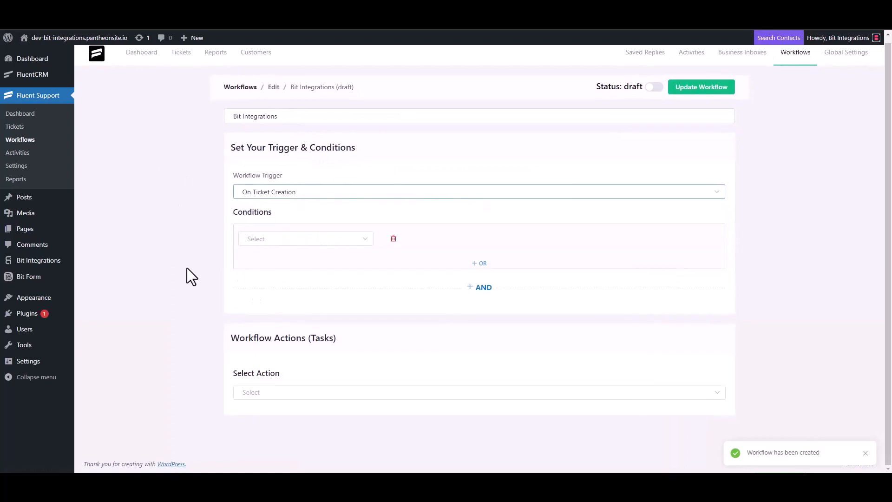
left_click(259, 392)
scroll(274, 322, "down", 4)
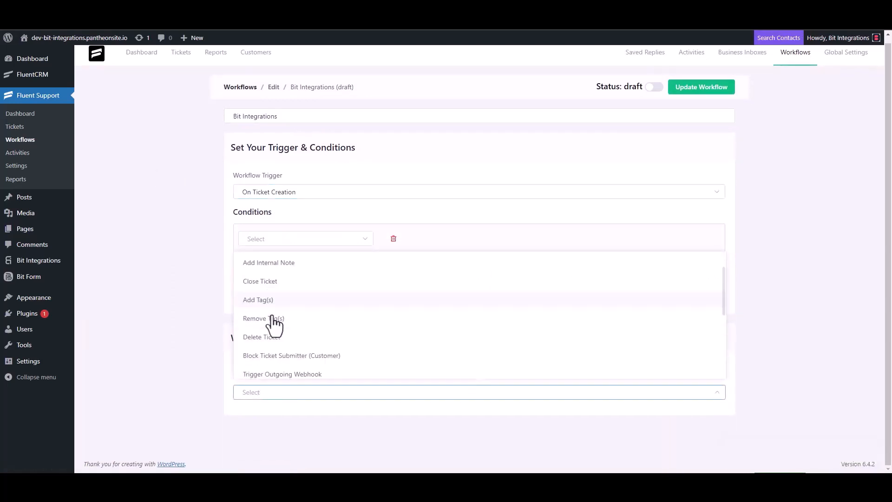
left_click(304, 265)
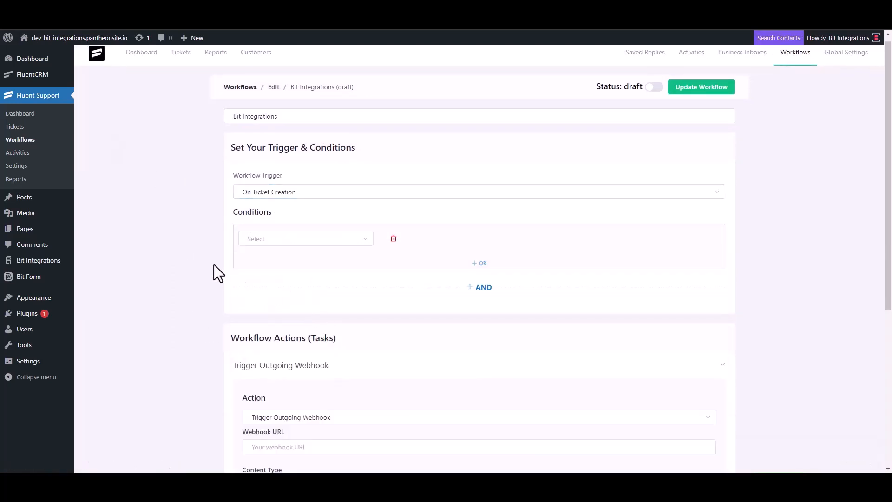
Paste the Bit Integrations webhook URL, title the action 'Bit Integrations', save, and publish the workflow
scroll(215, 264, "down", 4)
left_click(302, 262)
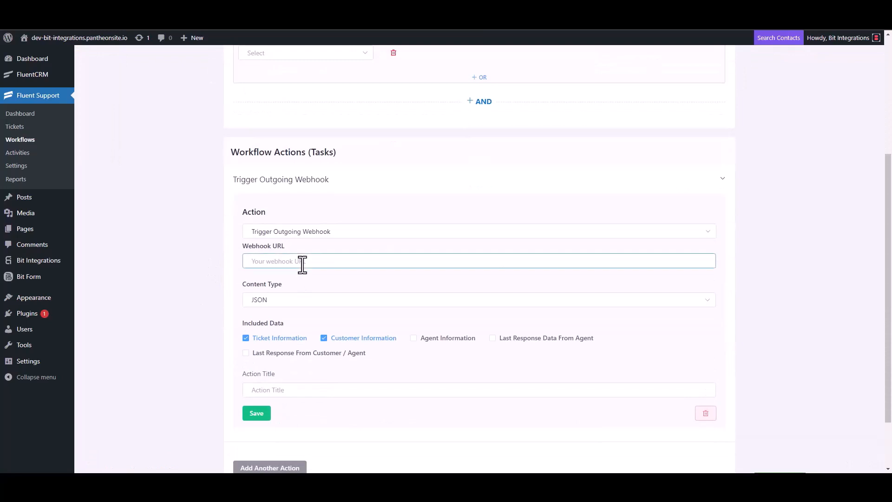
key("ctrl+v")
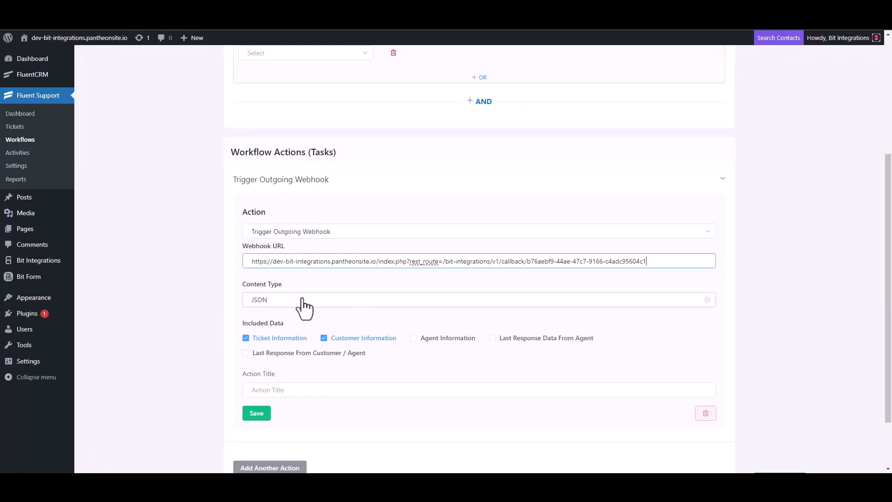
scroll(305, 308, "down", 2)
left_click(279, 324)
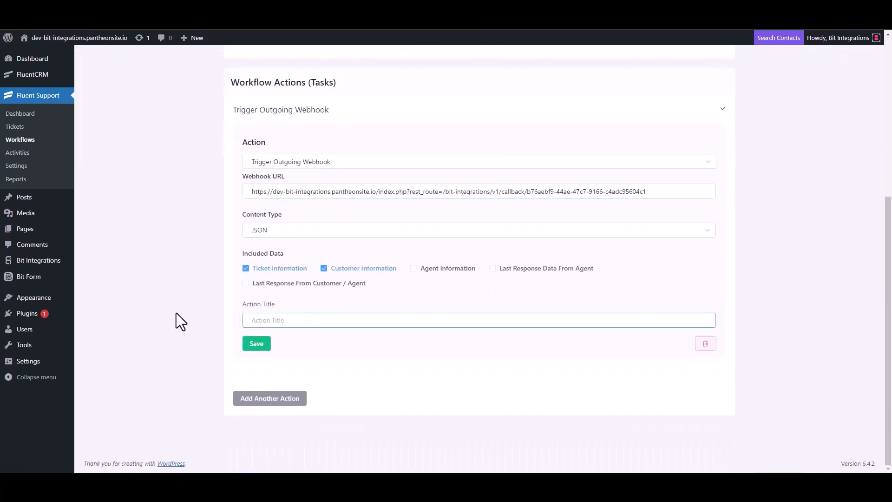
type("Bit Integrations")
left_click(256, 346)
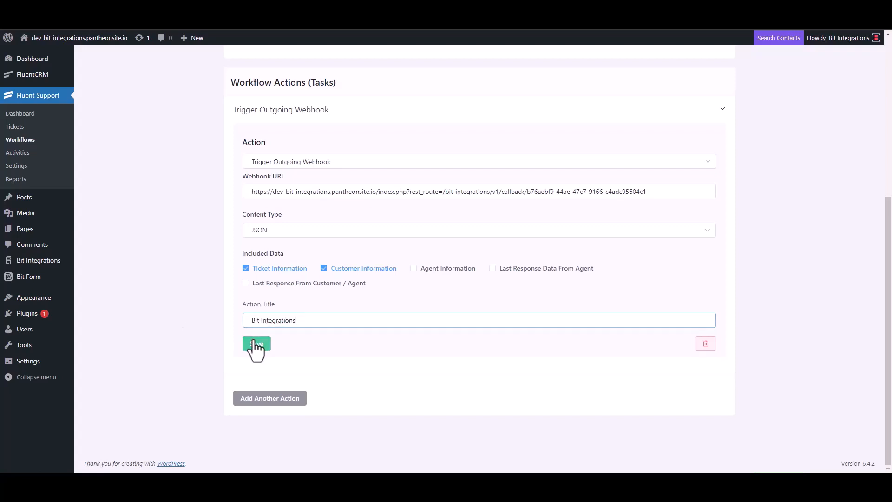
left_click(654, 85)
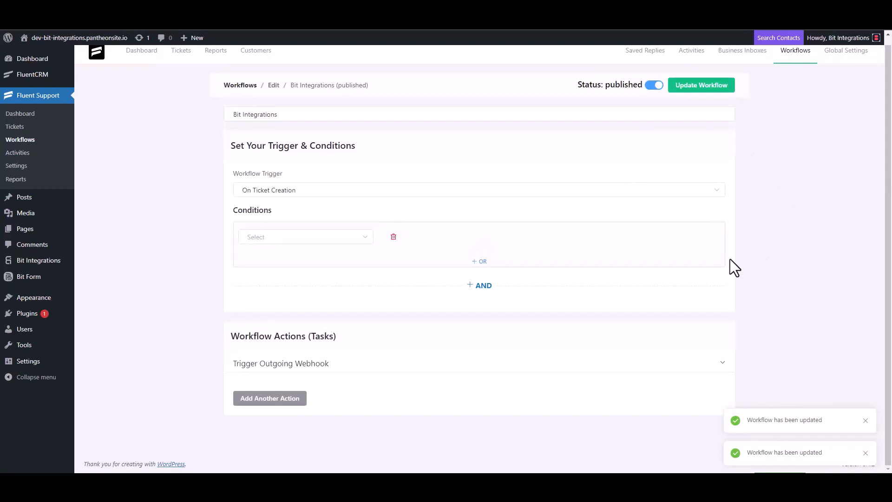
Start a new ticket and create a new contact with first name 'test' and their e-mail
left_click(23, 131)
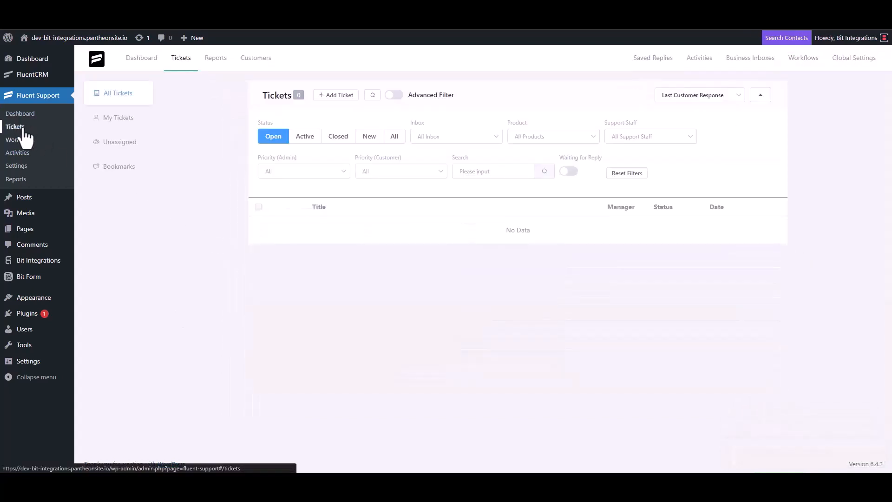
left_click(335, 95)
left_click(365, 119)
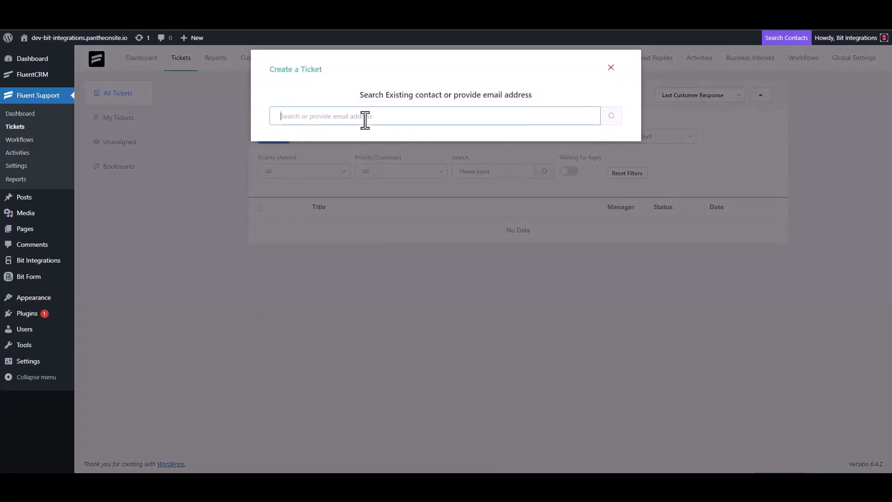
type("test@gmail.com")
left_click(611, 116)
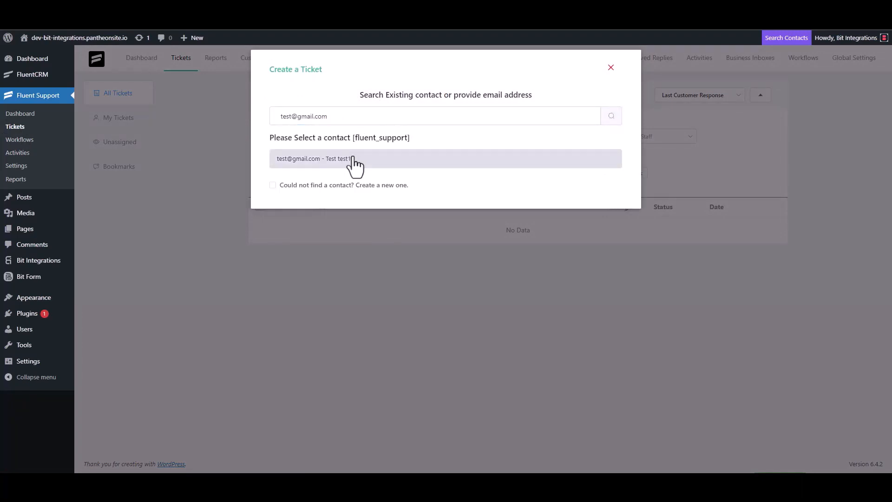
left_click(275, 185)
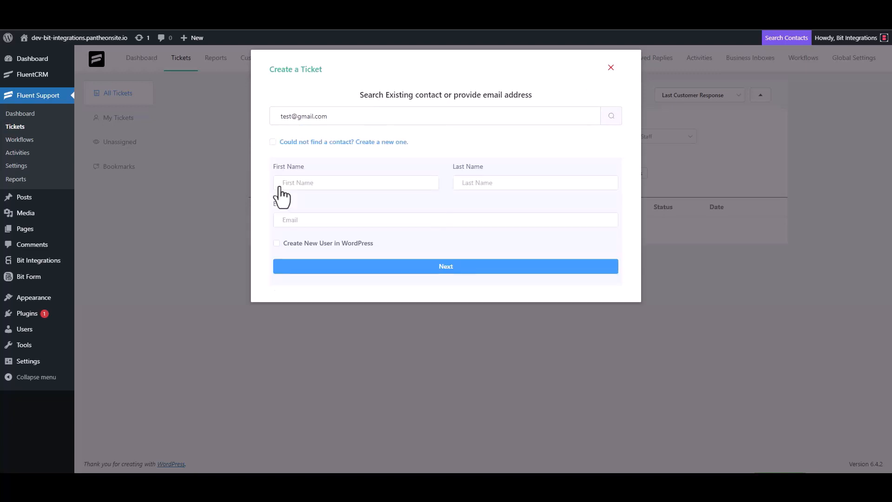
left_click(311, 186)
type("test3")
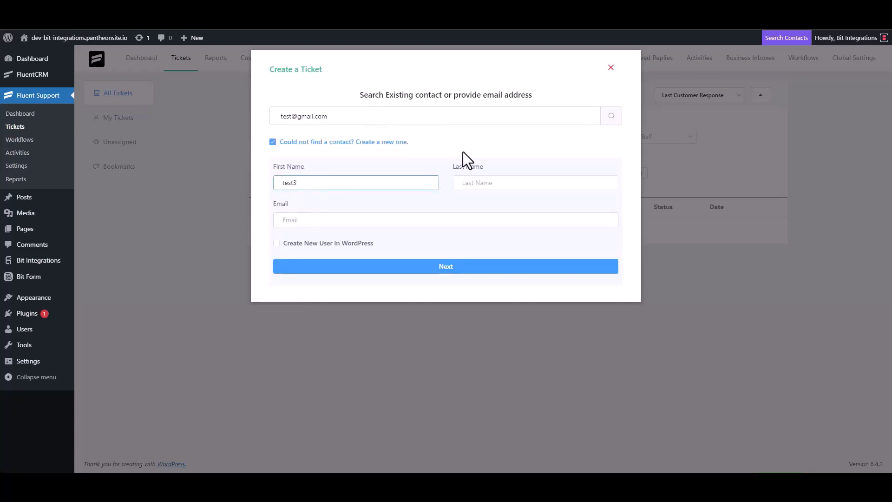
left_click(317, 221)
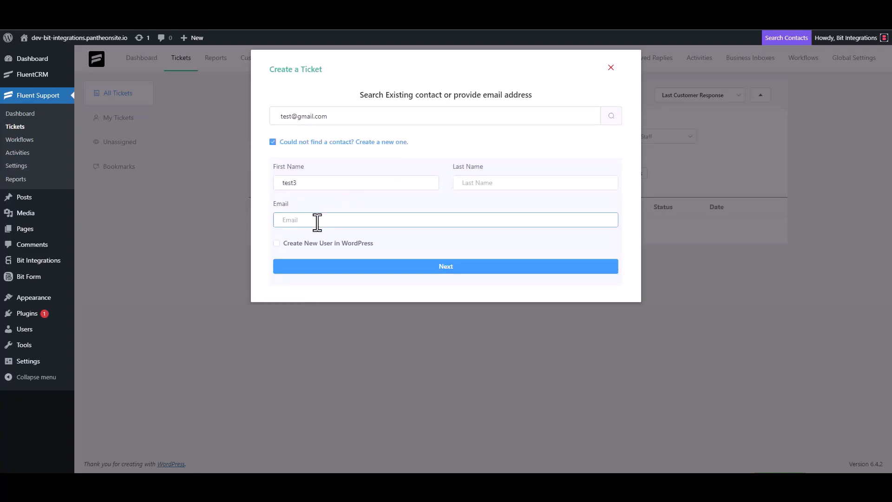
left_click(455, 267)
Enter subject 'test' and details 'test', then create the ticket
left_click(325, 167)
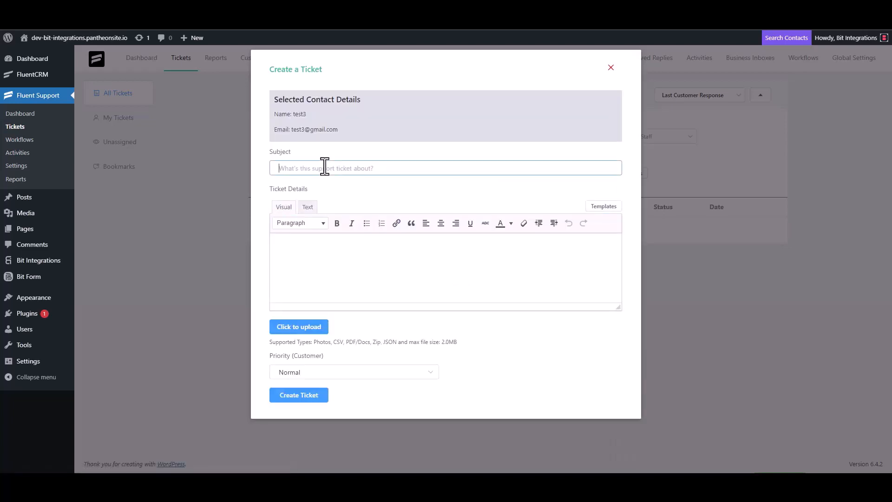
type("test")
left_click(315, 249)
type("test")
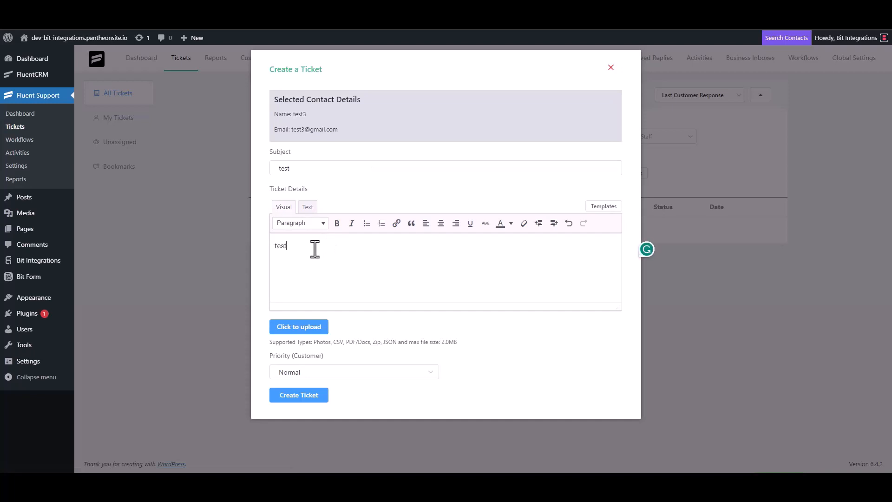
left_click(299, 395)
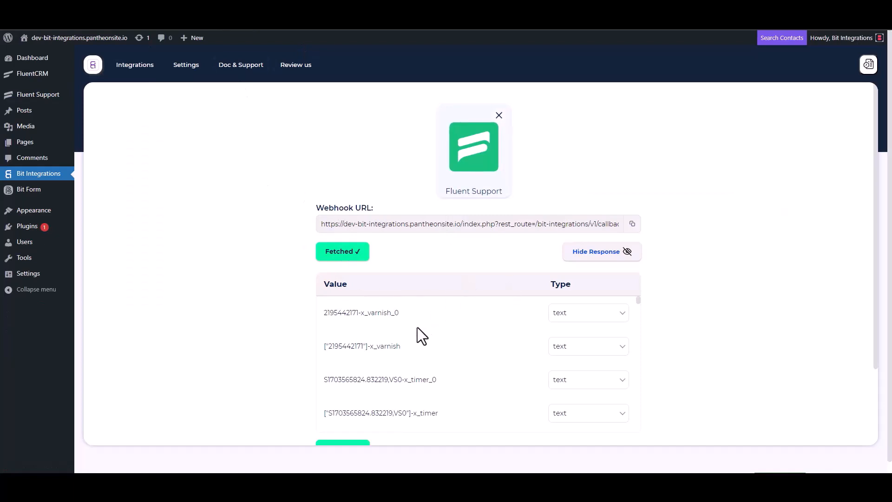
Scroll through the fetched Fluent Support response values in Bit Integrations
scroll(414, 327, "down", 3)
scroll(290, 358, "down", 3)
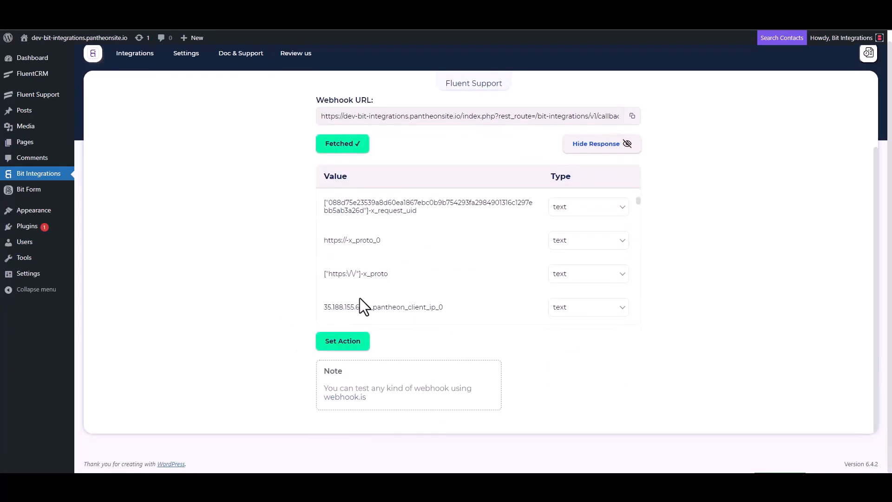
scroll(413, 253, "down", 5)
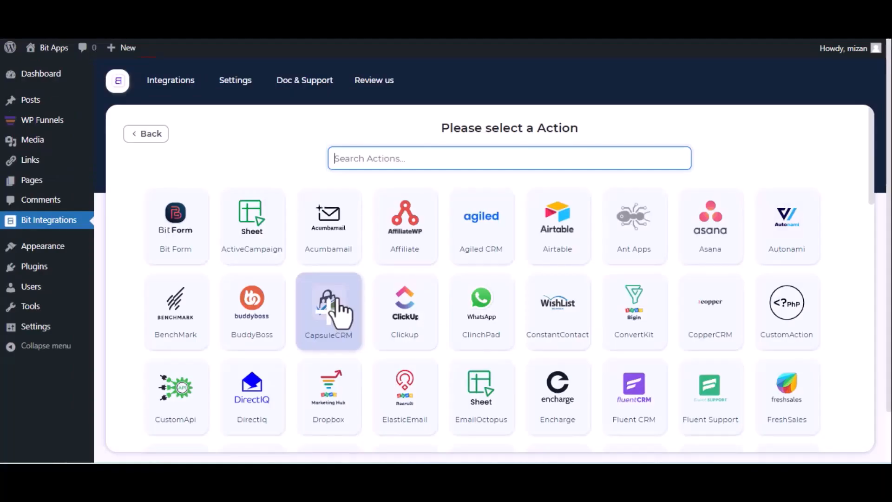
Search actions for 'mo', choose Moosend, and follow the link to get an API key
type("mo")
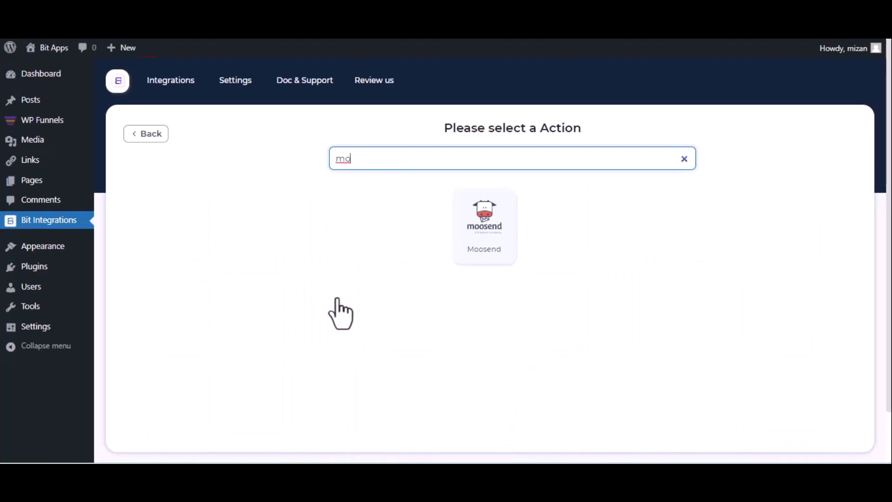
left_click(473, 247)
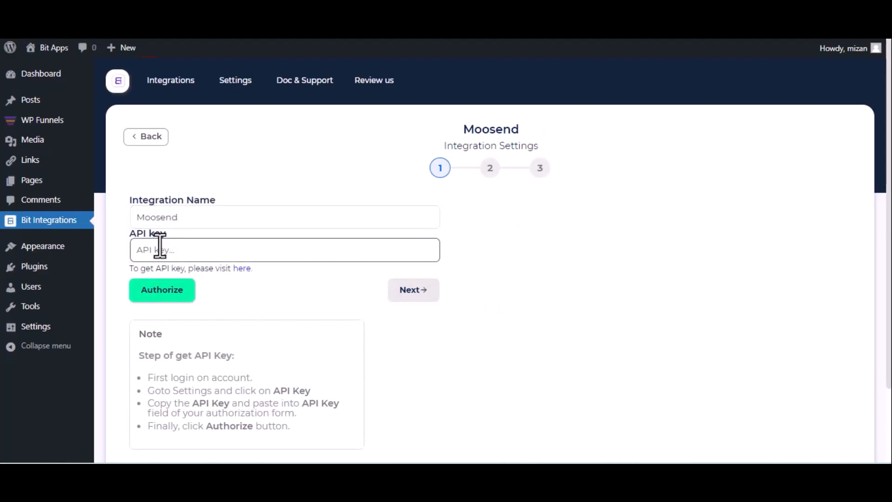
left_click(246, 271)
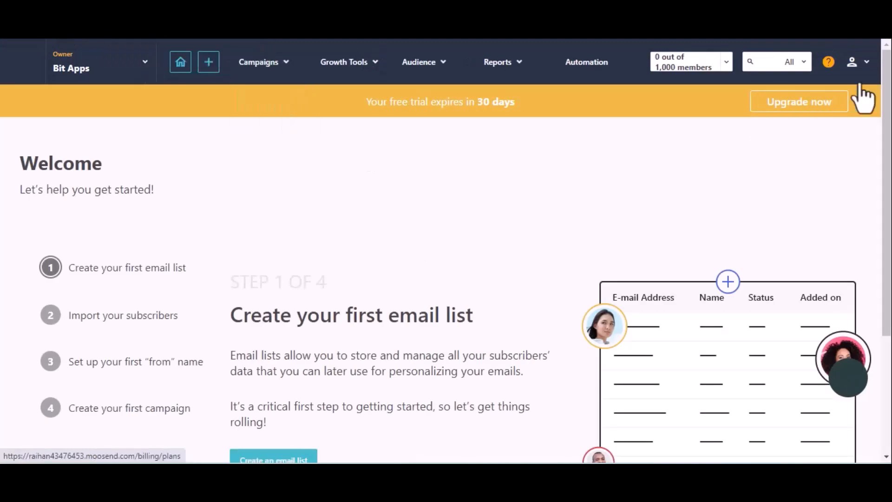
left_click(872, 64)
left_click(821, 109)
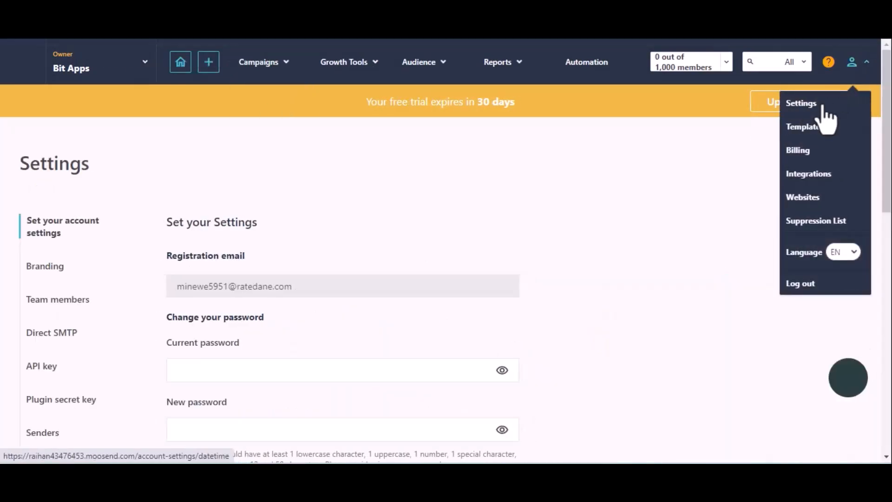
left_click(41, 369)
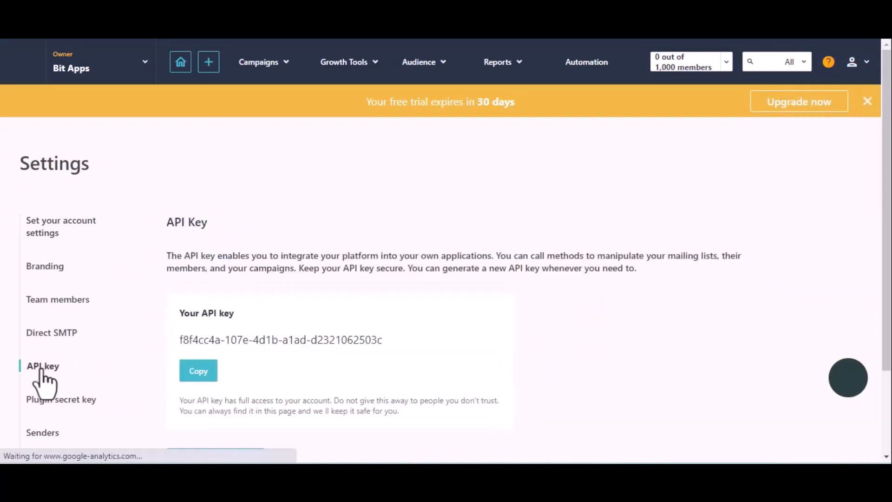
left_click(195, 371)
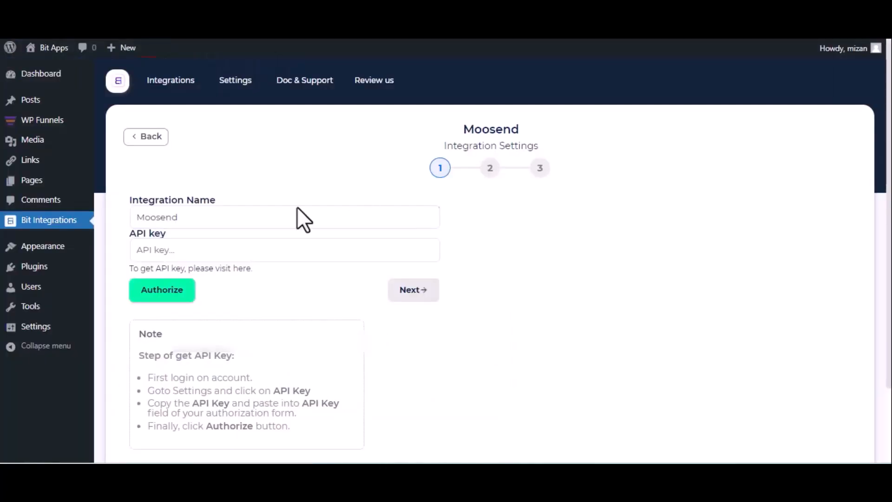
left_click(223, 249)
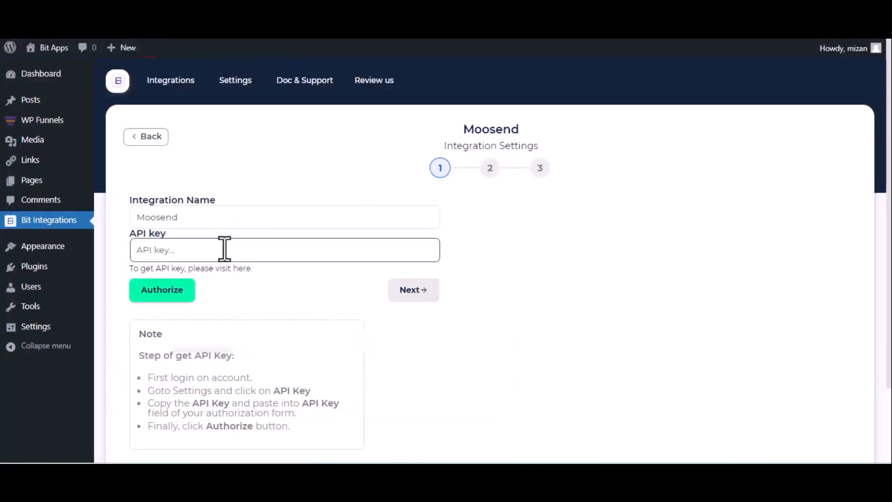
Paste the Moosend API key, authorize the connection, and advance to step 2
key("ctrl+v")
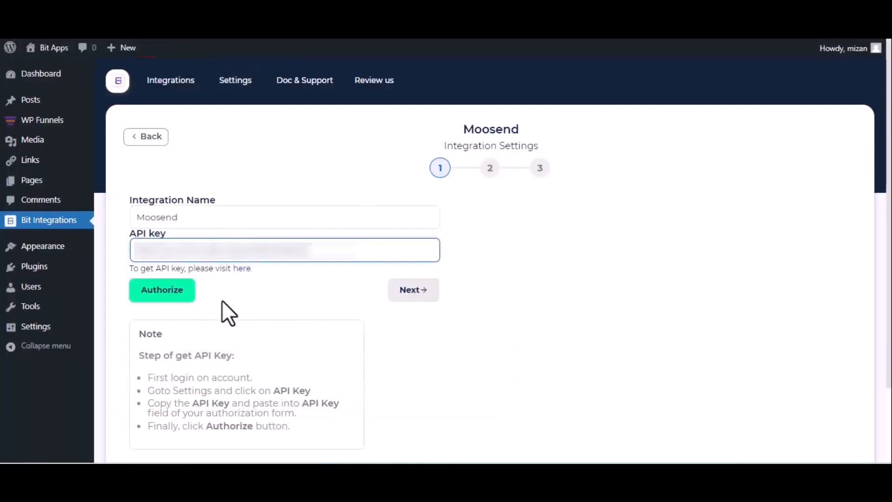
left_click(175, 297)
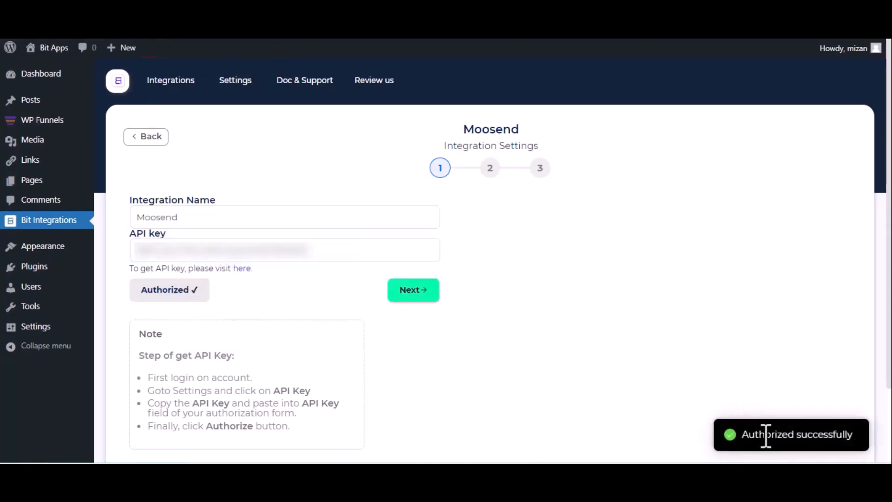
left_click(413, 292)
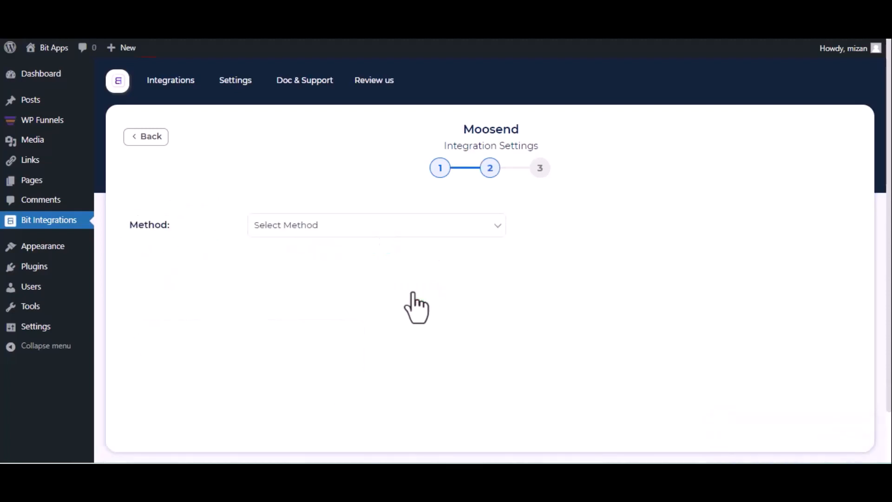
Choose the Subscribe method and the first mailing list, and map the ticket email to Moosend Email
left_click(288, 233)
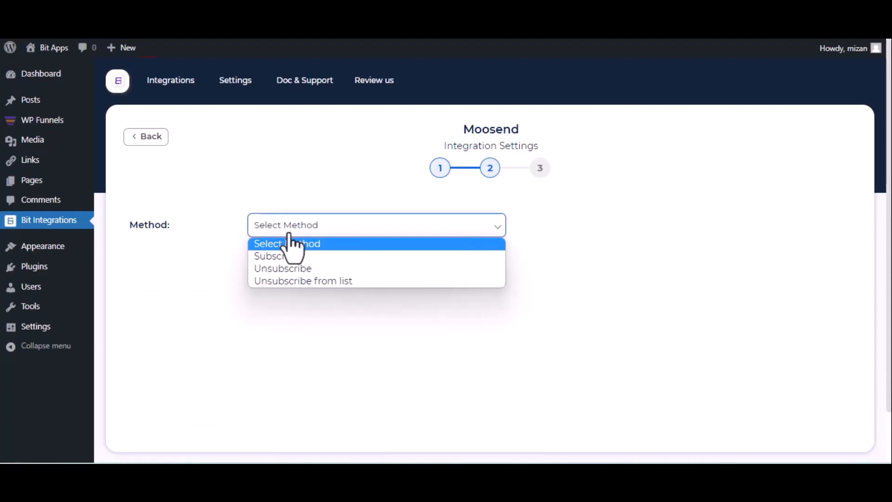
left_click(288, 256)
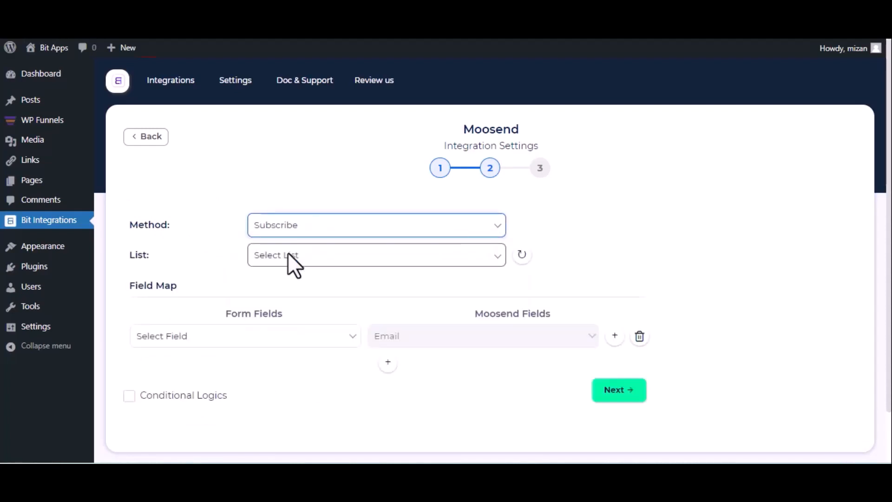
left_click(288, 260)
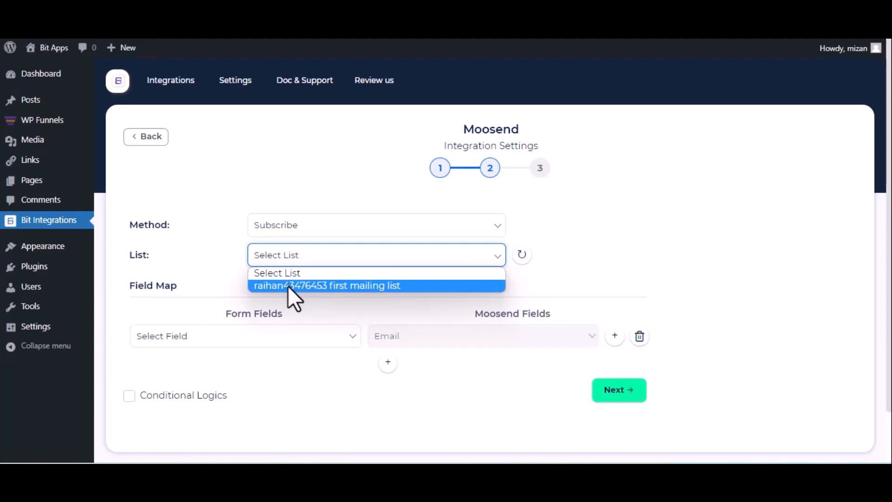
left_click(288, 285)
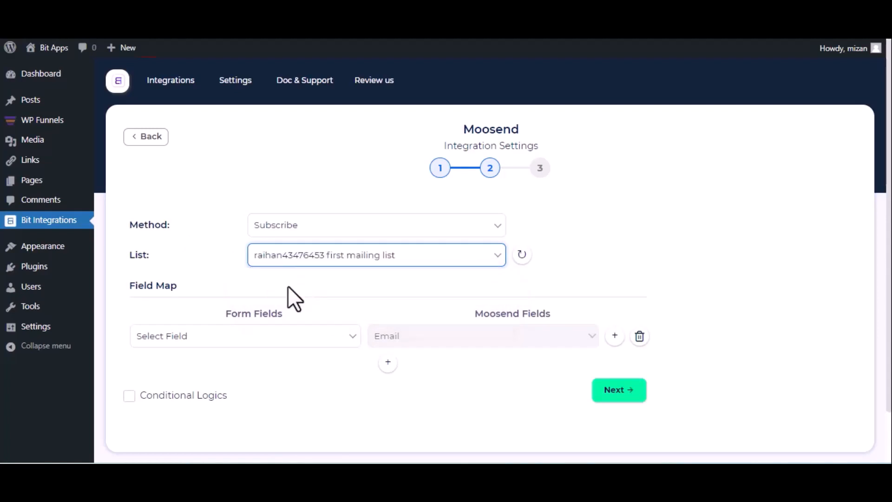
scroll(288, 286, "down", 2)
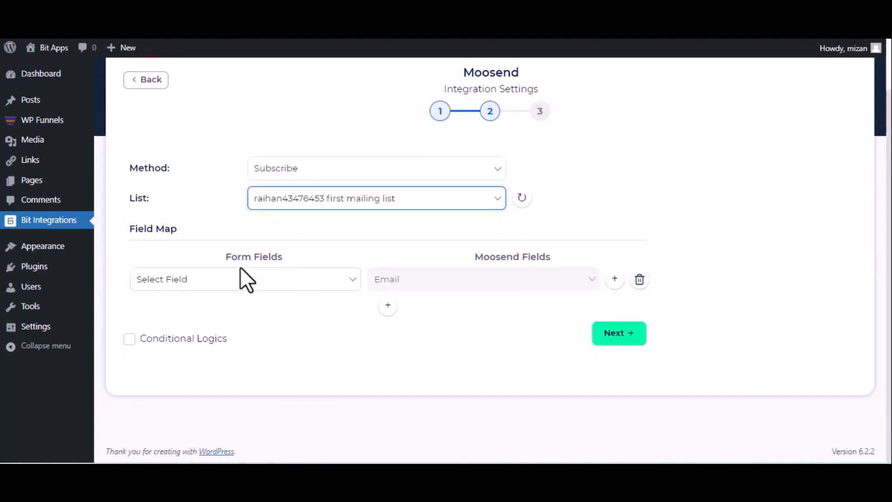
left_click(243, 276)
scroll(286, 153, "down", 5)
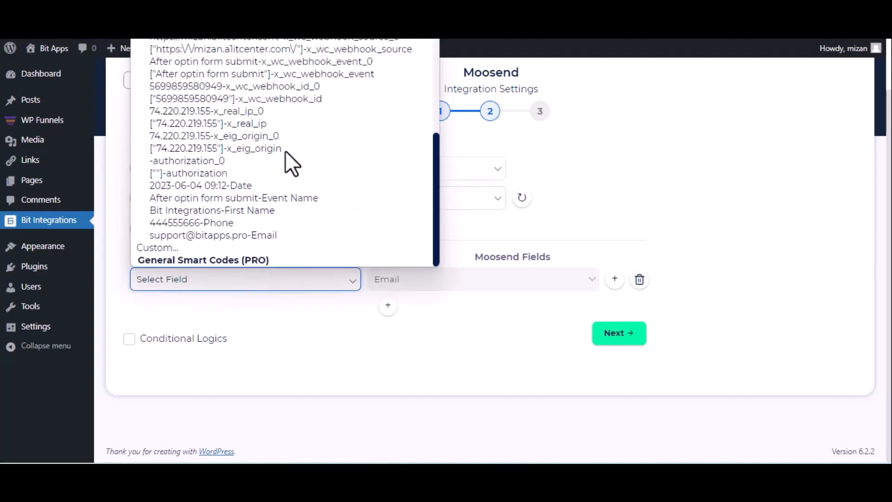
left_click(242, 211)
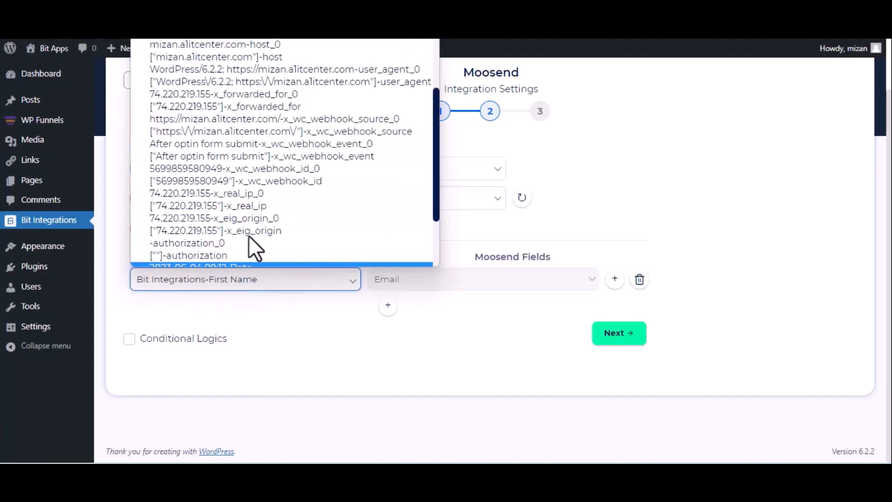
scroll(253, 236, "down", 2)
left_click(258, 236)
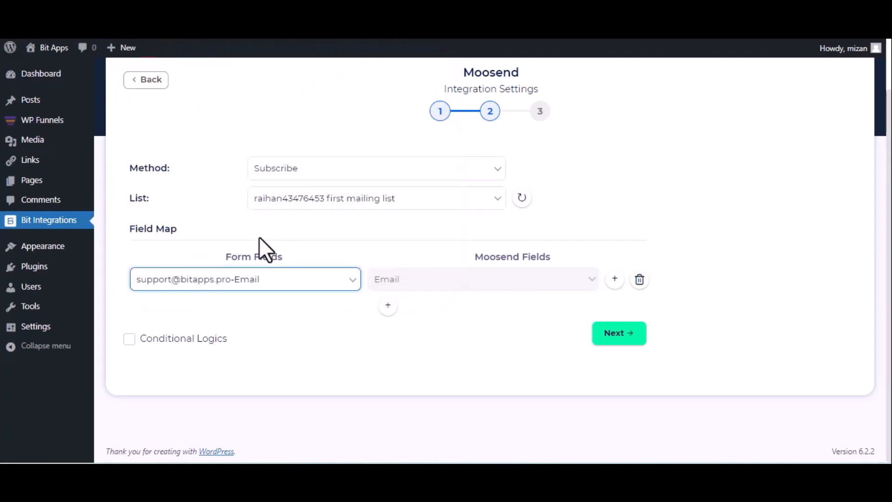
Add a row mapping First Name to Moosend Name, then finish and save the integration
left_click(388, 307)
left_click(389, 316)
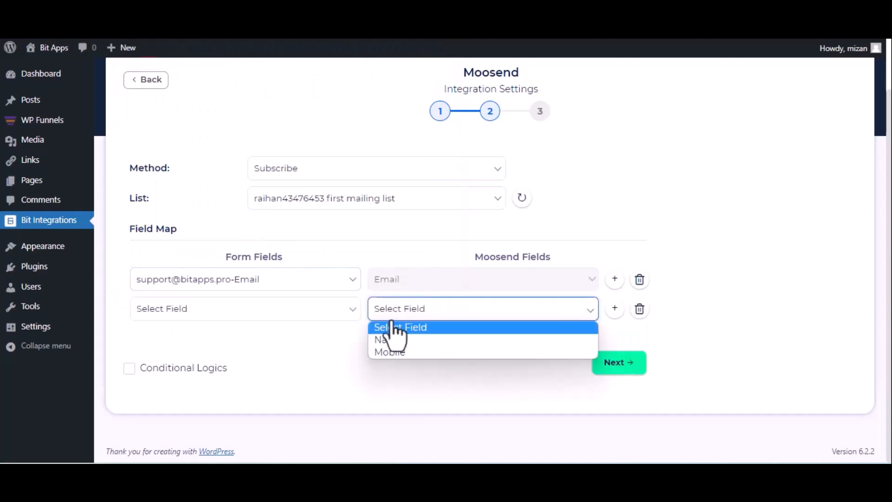
left_click(392, 342)
left_click(325, 320)
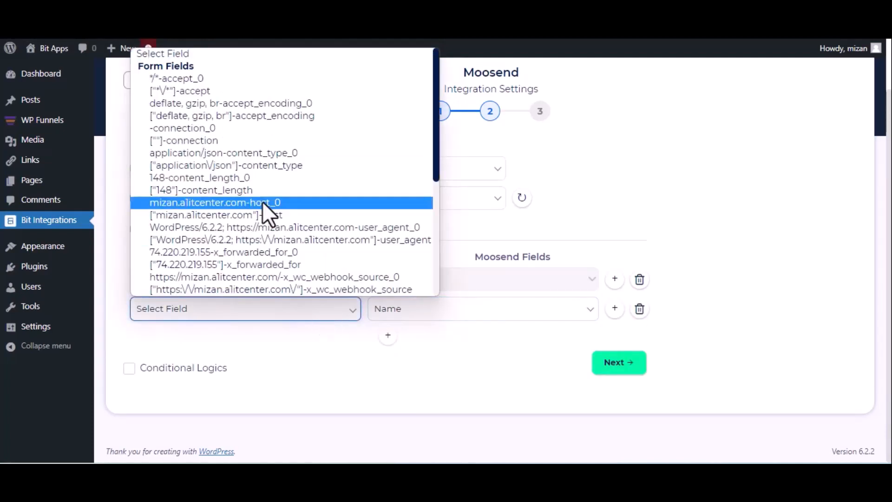
scroll(263, 202, "down", 5)
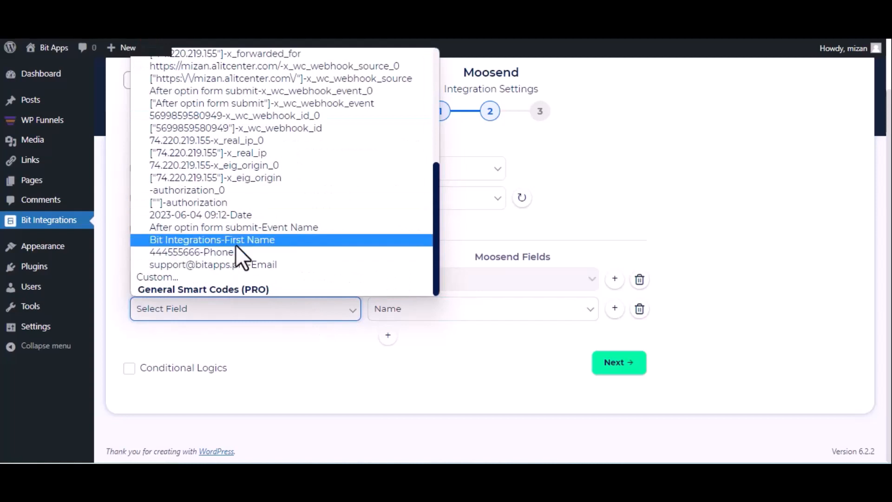
left_click(235, 241)
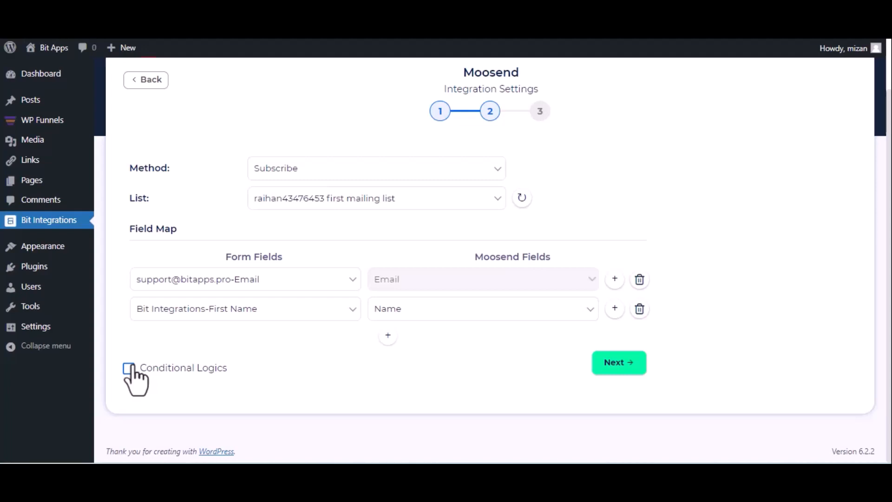
left_click(613, 361)
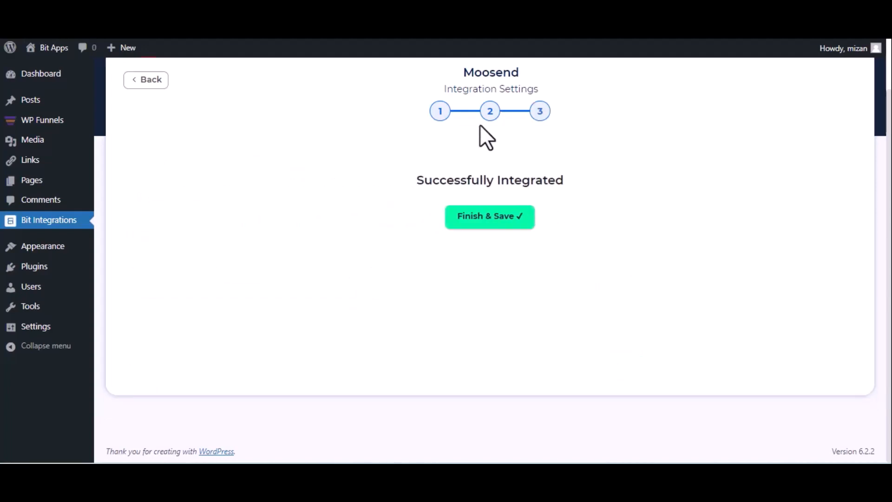
left_click(474, 221)
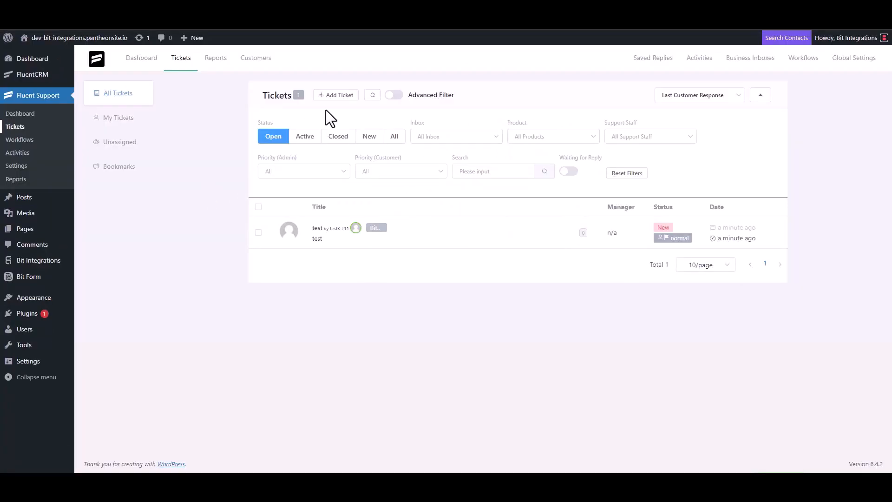
Start a new ticket, search the contact's e-mail, and create contact 'Bit Integrations' with that e-mail
left_click(336, 96)
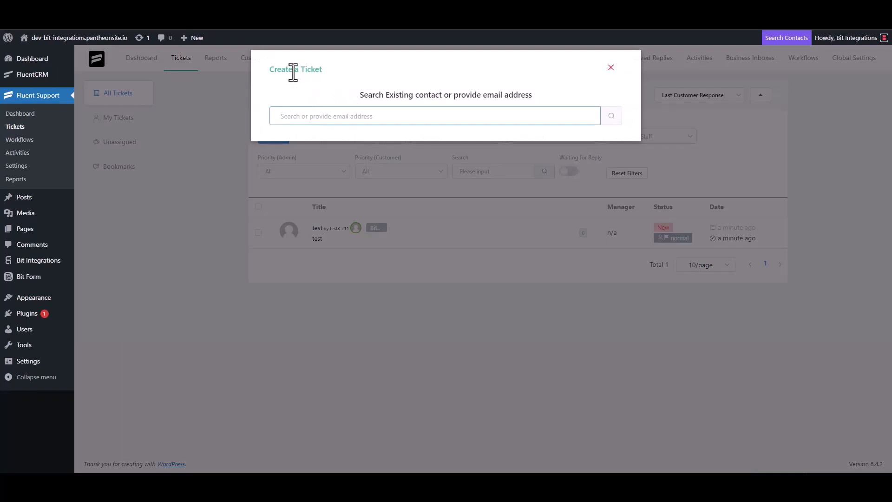
triple_click(327, 113)
left_click(358, 116)
left_click(611, 116)
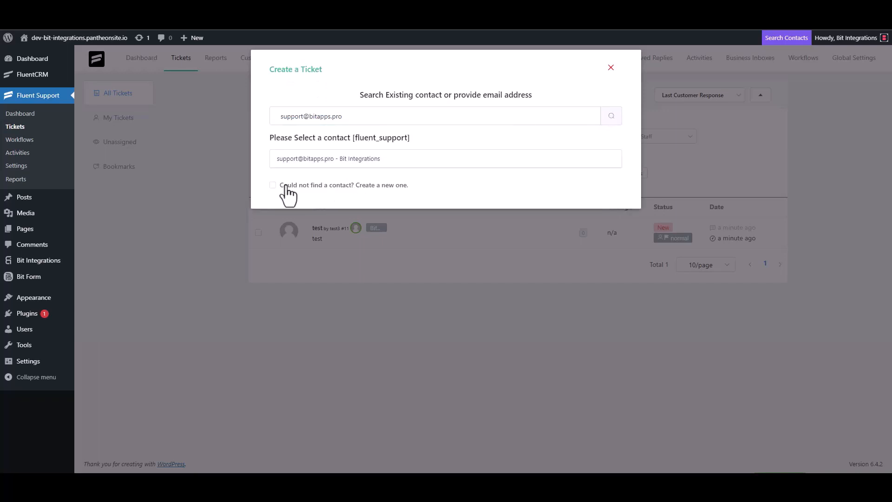
left_click(274, 185)
type("B")
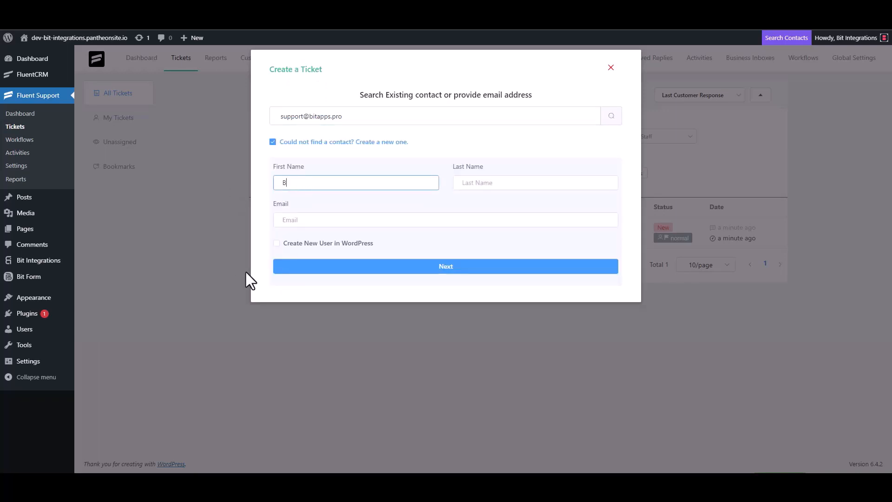
type("it Integrations")
left_click(310, 220)
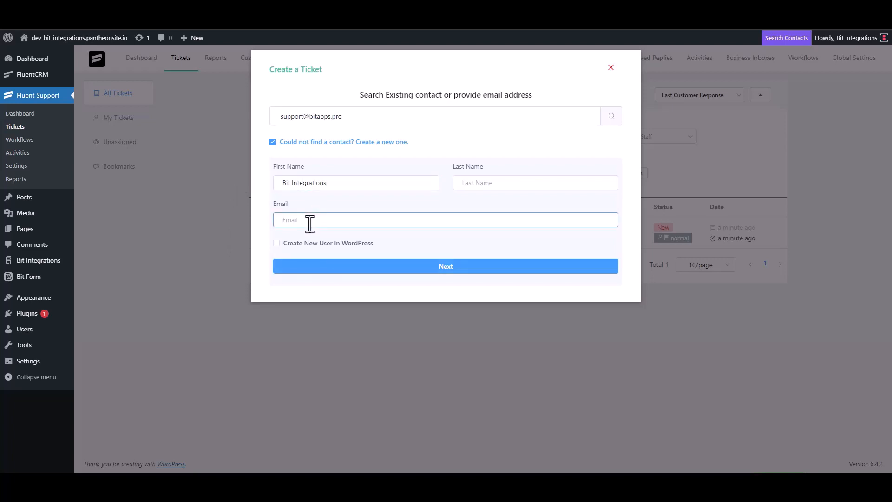
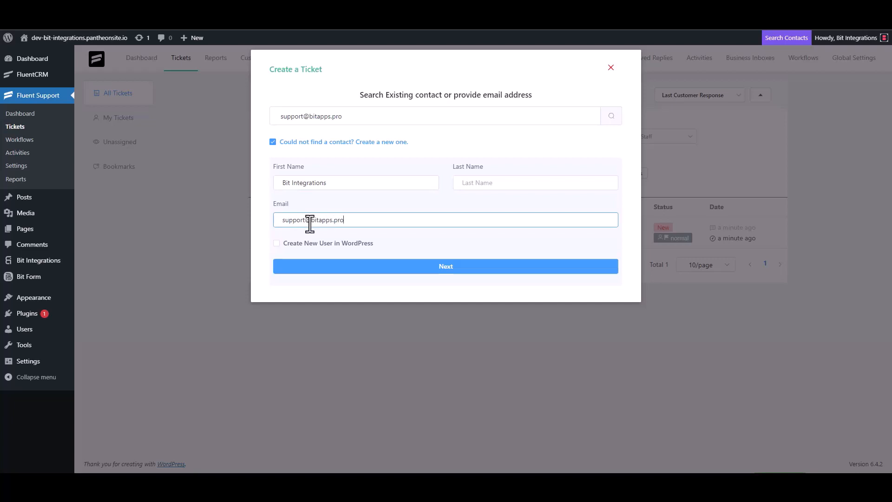
left_click(447, 272)
Clear the stray test text and enter 'Bit Integrations' as the ticket subject
left_click(318, 167)
type("t")
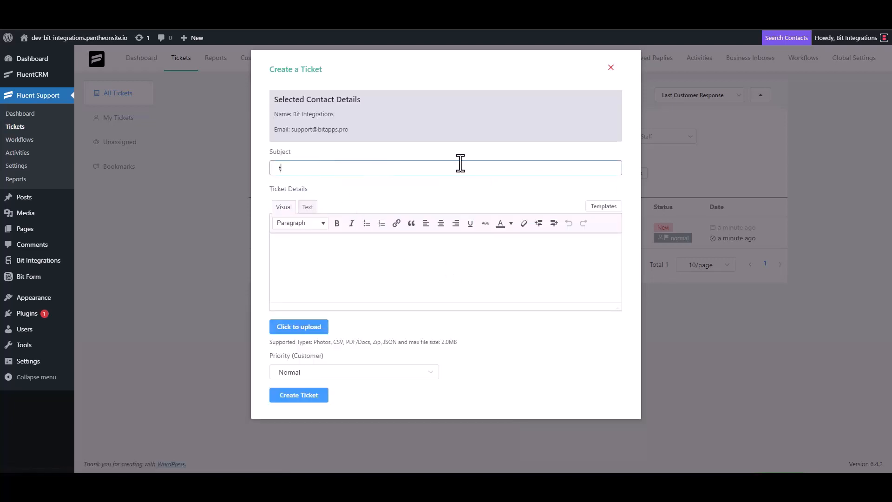
type("est")
left_click(309, 264)
type("t")
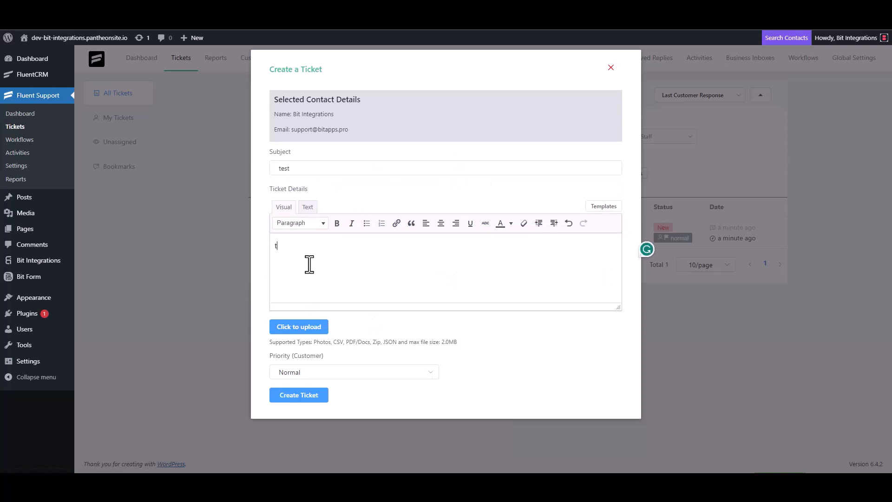
double_click(296, 169)
key("BackSpace")
left_click(296, 255)
key("BackSpace")
left_click(484, 150)
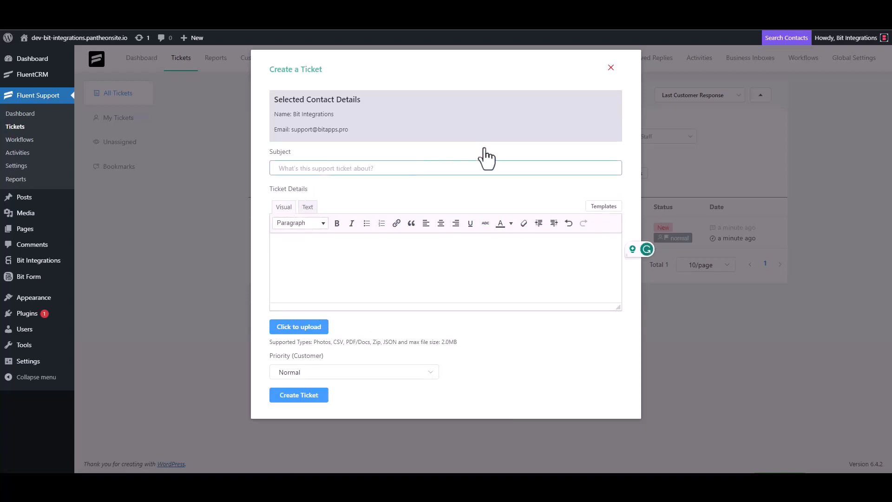
type("Bit Integ")
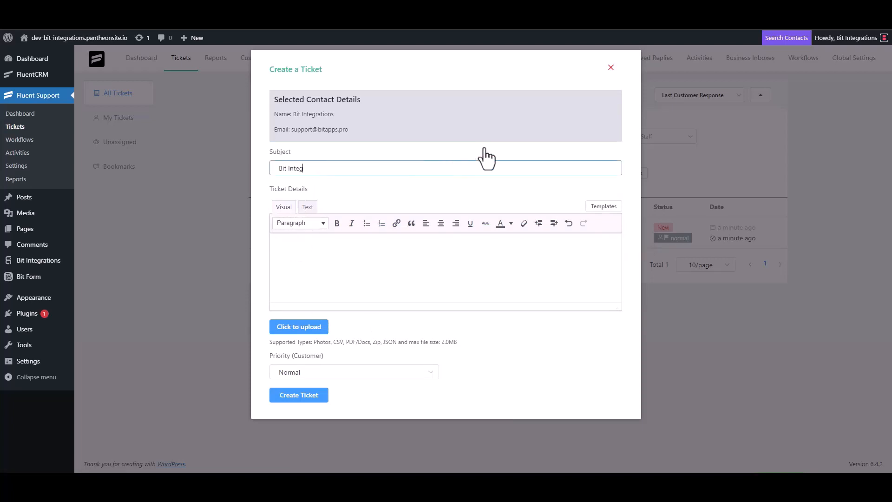
type("rations")
Copy 'Bit Integrations' into Ticket Details and create the ticket
triple_click(339, 170)
key("ctrl+c")
left_click(318, 243)
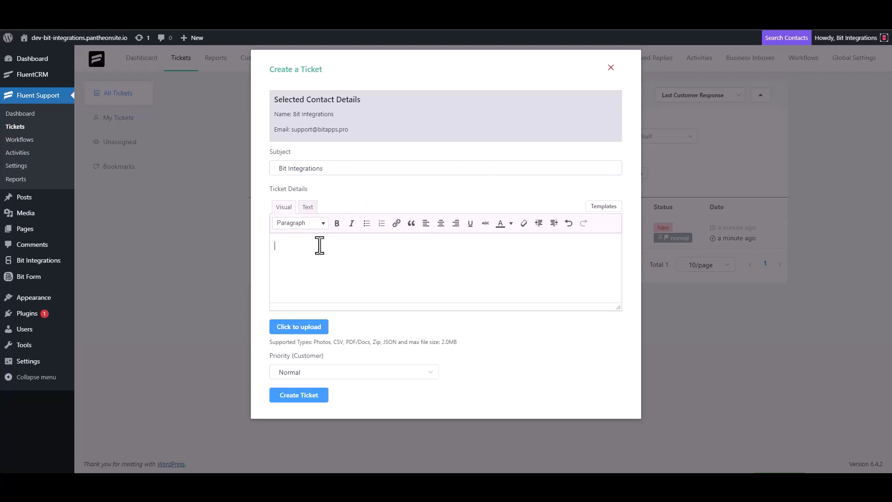
key("ctrl+v")
left_click(313, 397)
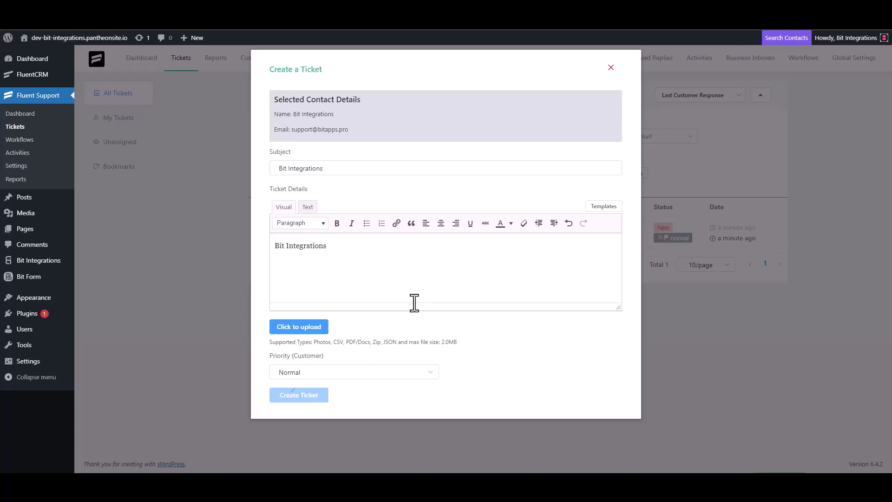